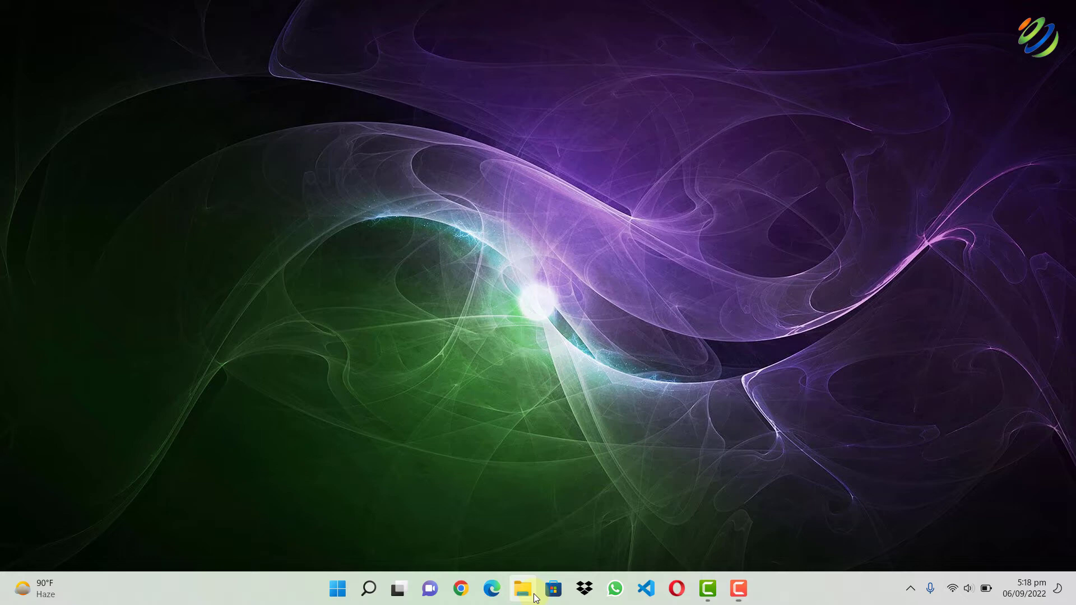
# Launch Computer Management from This PC's Manage option in File Explorer
pyautogui.click(522, 589)
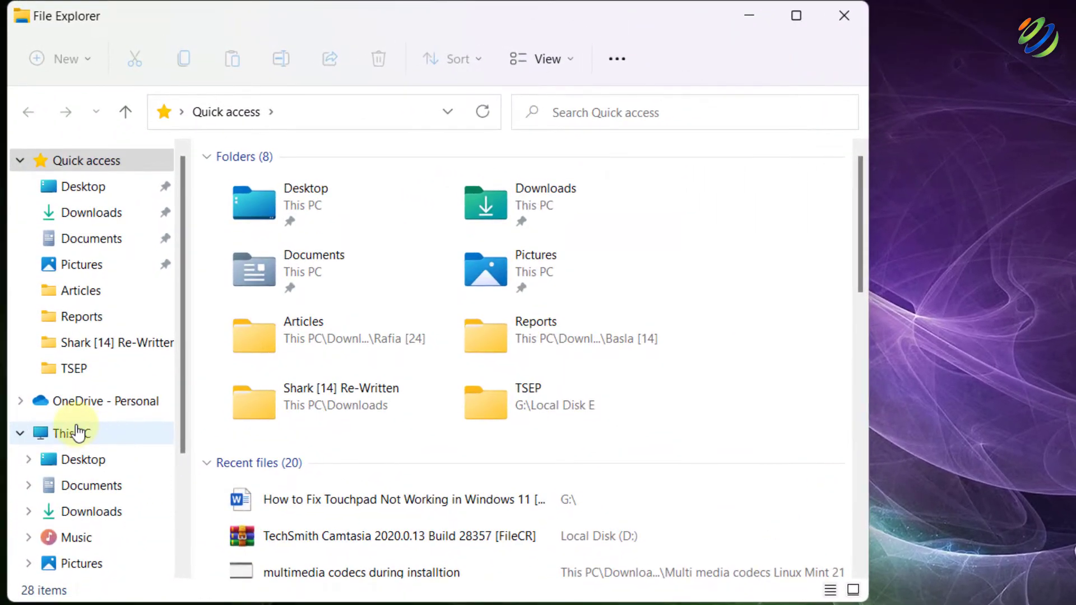
pyautogui.rightClick(64, 354)
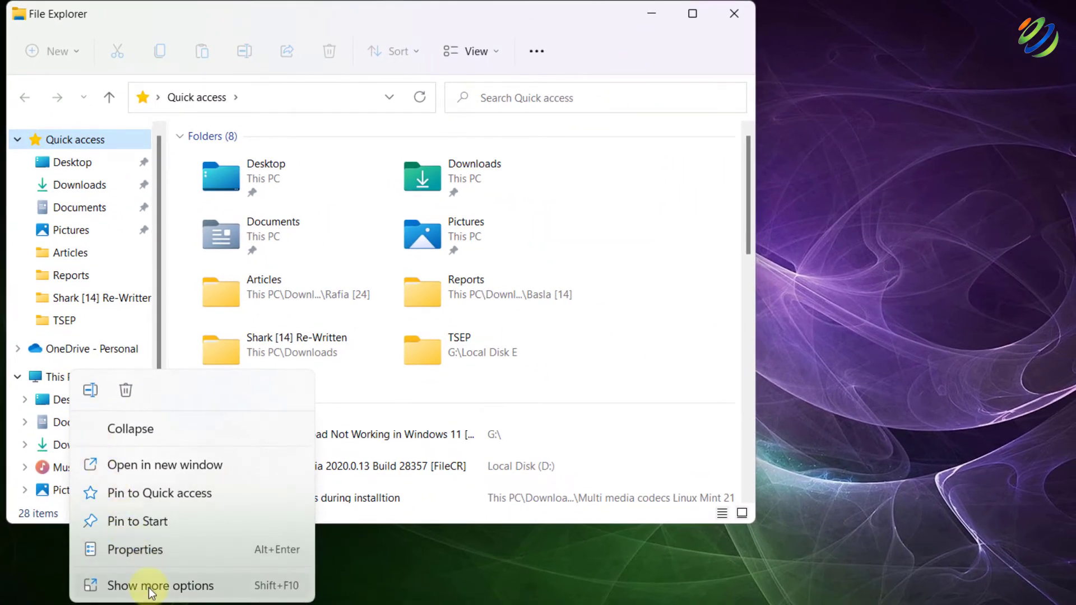
pyautogui.click(150, 591)
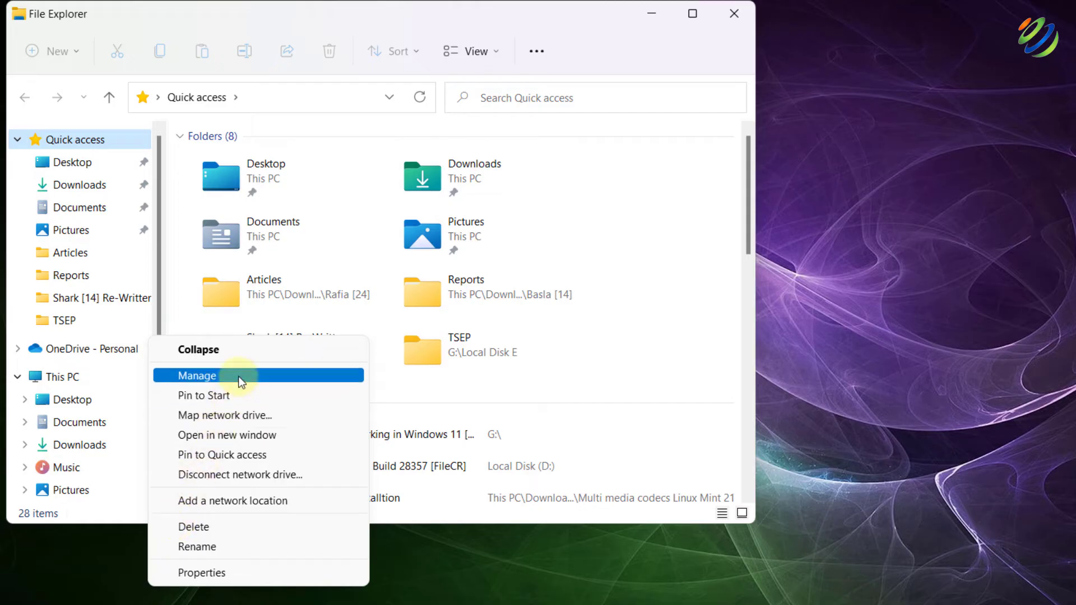
pyautogui.click(238, 376)
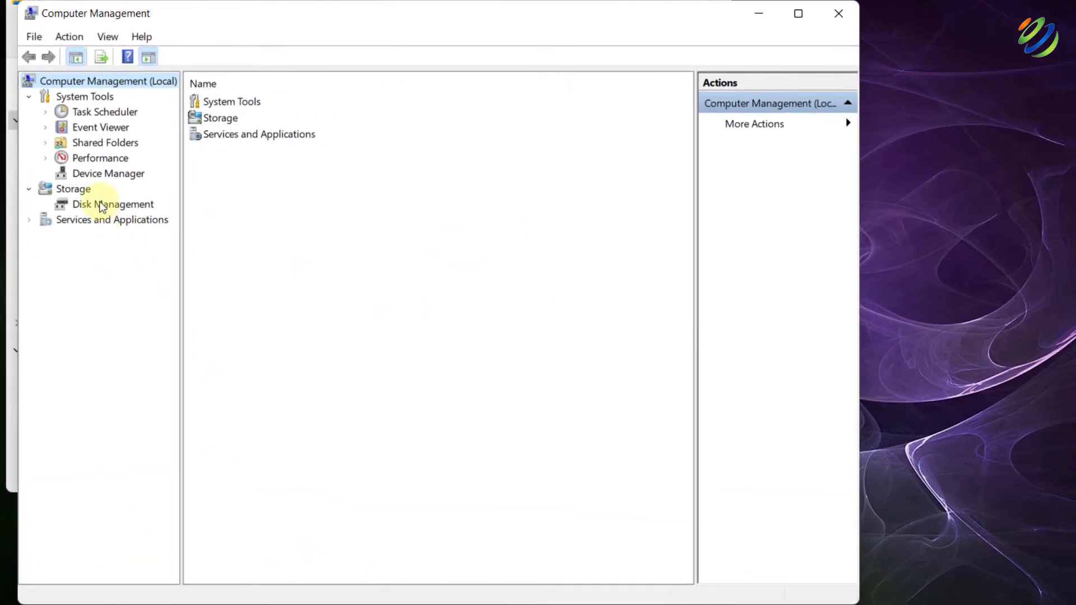
# Show Disk Management with removable Disk 1 as G:, then open a File Explorer window
pyautogui.click(101, 205)
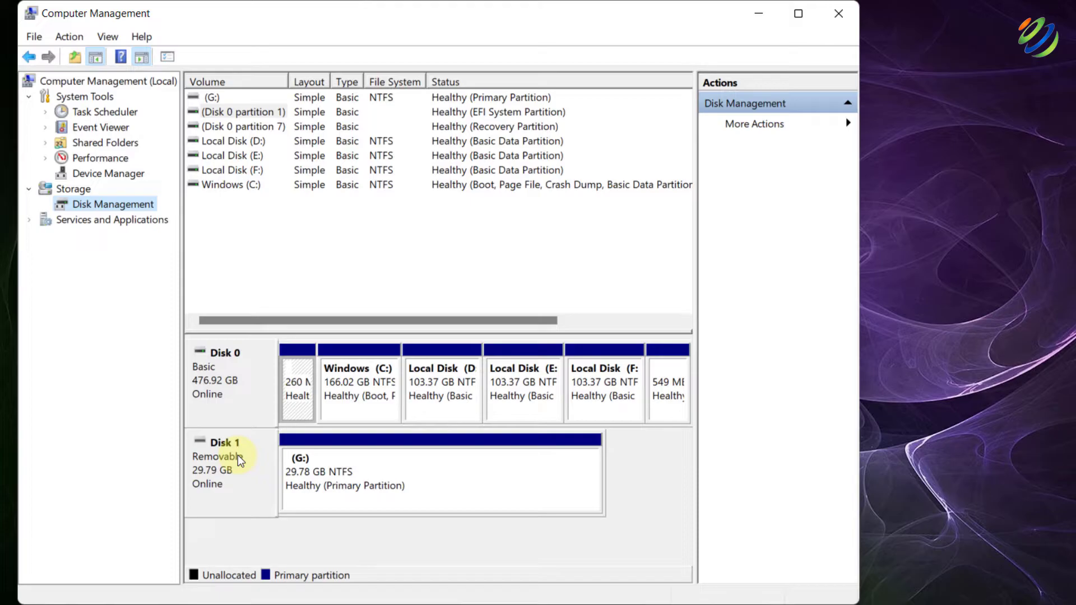
pyautogui.press('super+e')
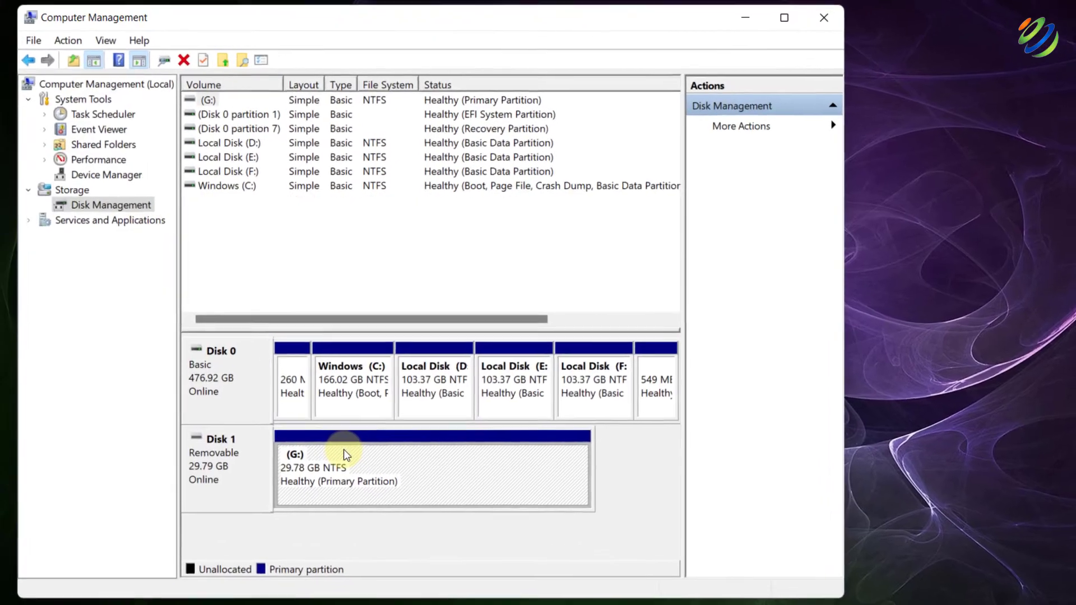
# Reassign the USB partition's drive letter from G: to A: and accept the warning
pyautogui.rightClick(350, 452)
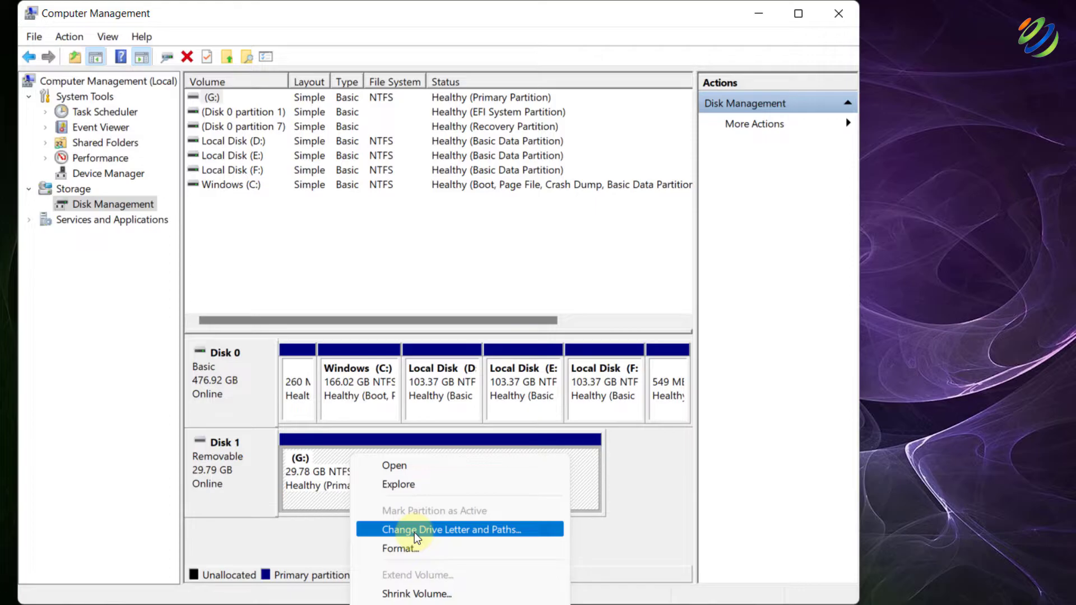
pyautogui.click(415, 532)
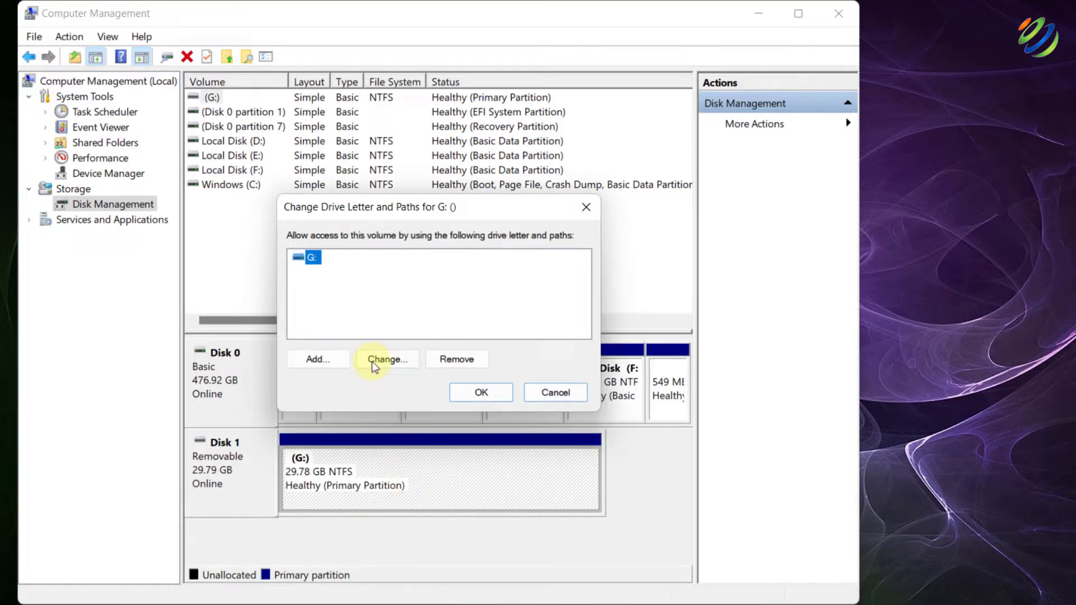
pyautogui.click(373, 362)
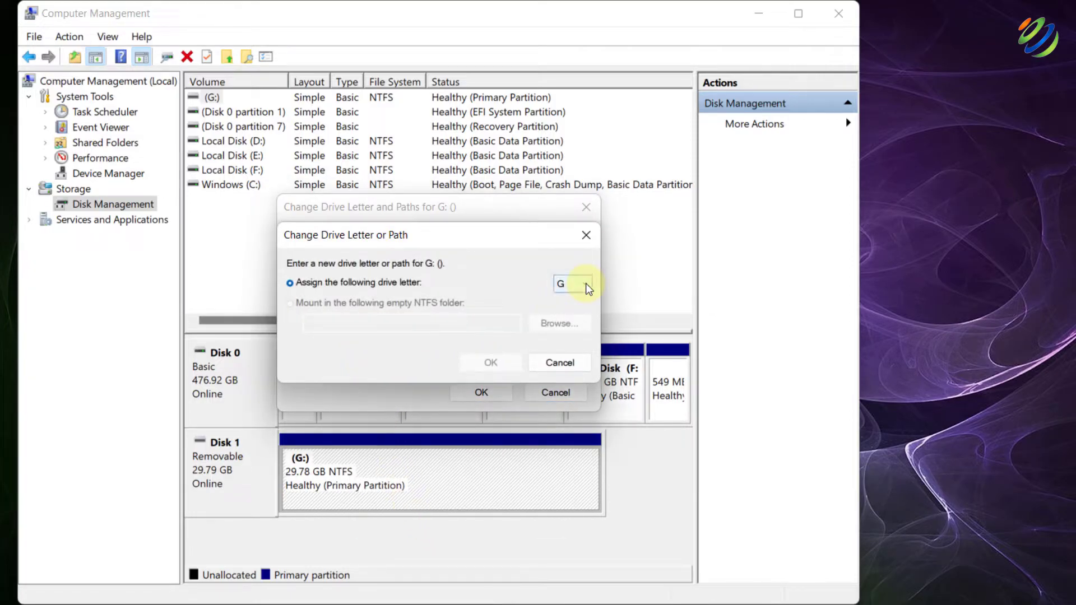
pyautogui.click(586, 284)
pyautogui.press('Up')
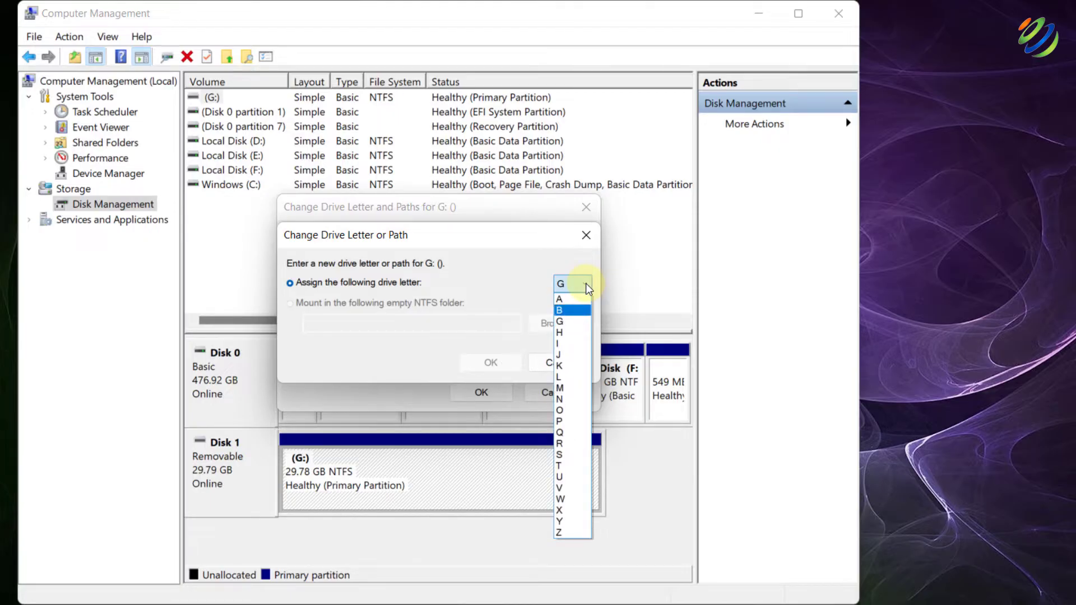
pyautogui.click(563, 303)
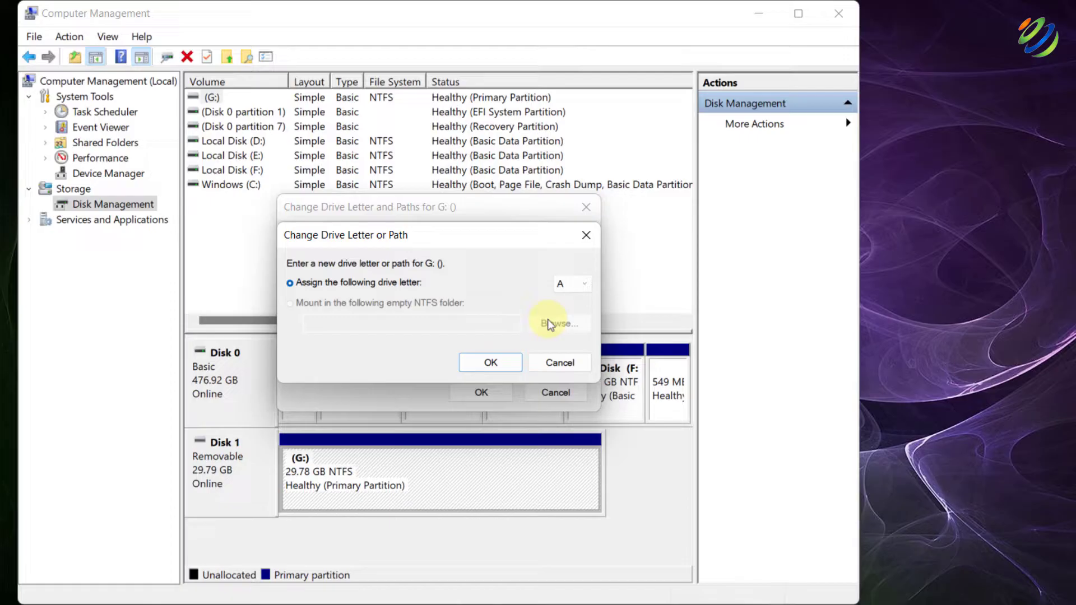
pyautogui.click(501, 366)
pyautogui.click(695, 490)
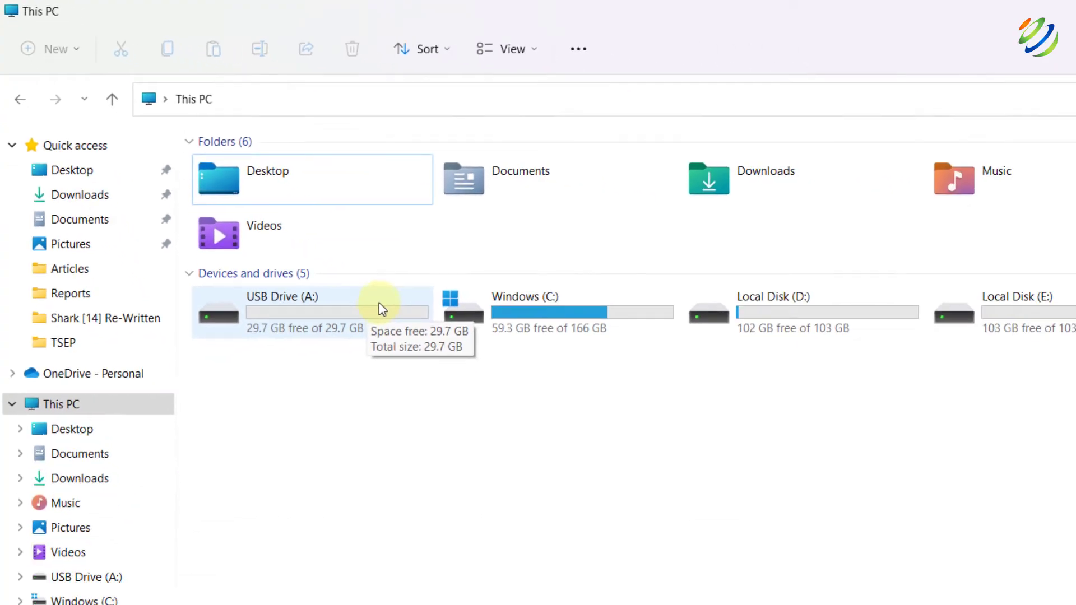
# Search for cmd and run Command Prompt as administrator
pyautogui.press('super')
pyautogui.write('cmd')
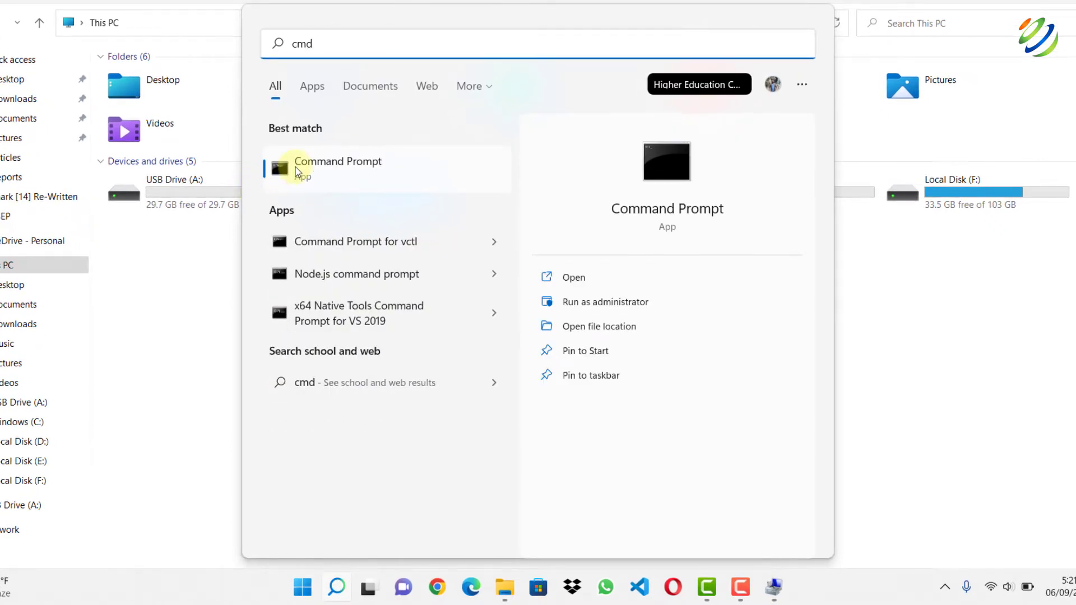
pyautogui.rightClick(295, 168)
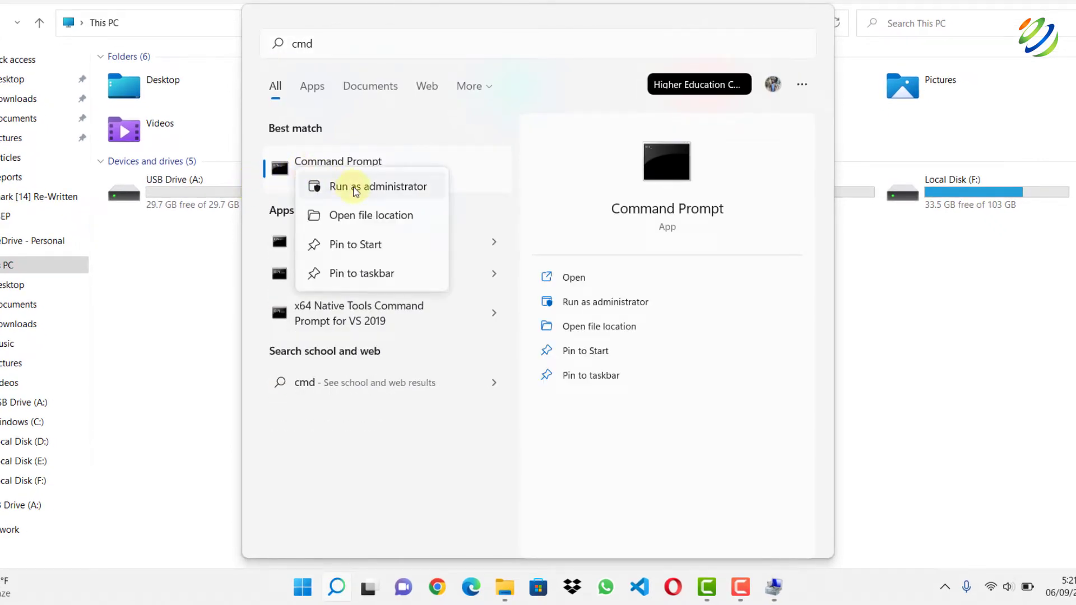
pyautogui.click(356, 188)
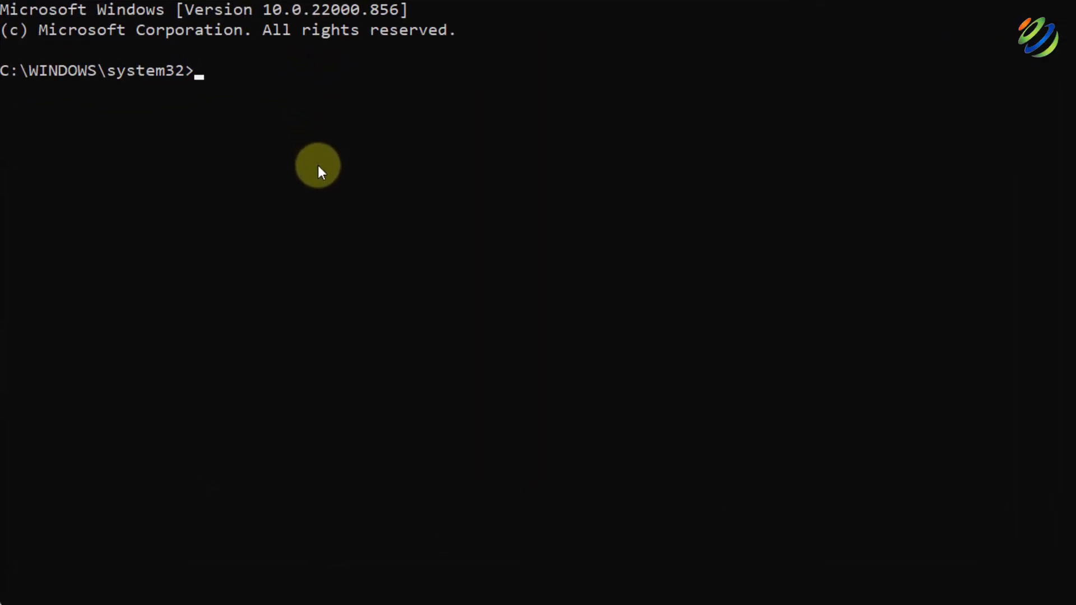
# Start DiskPart, list the disks and select Disk 1, the 29 GB USB drive
pyautogui.write('diskpart')
pyautogui.press('Return')
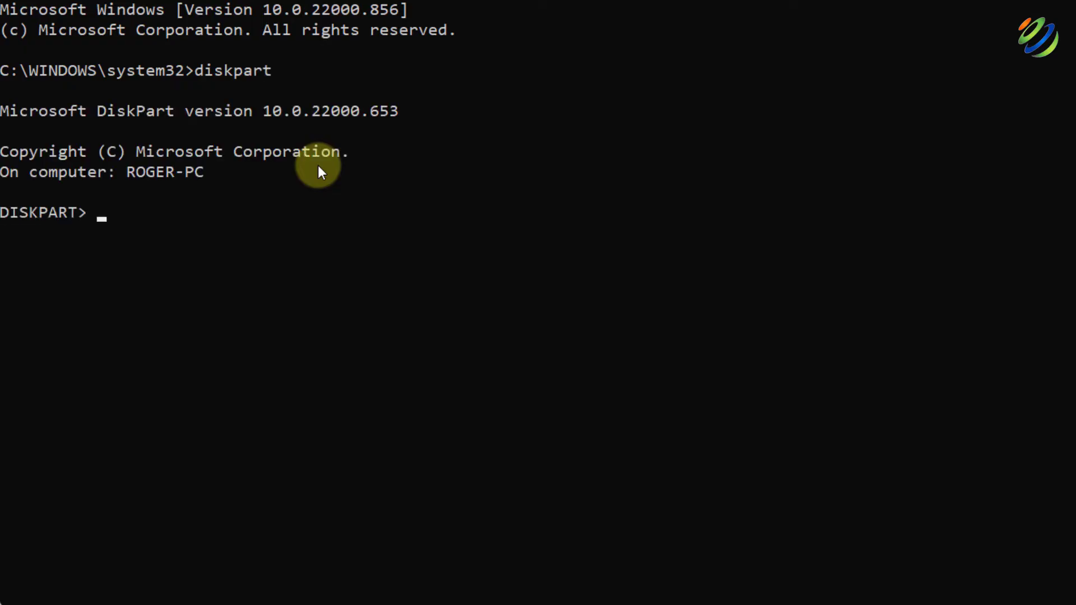
pyautogui.write('list disk')
pyautogui.press('Return')
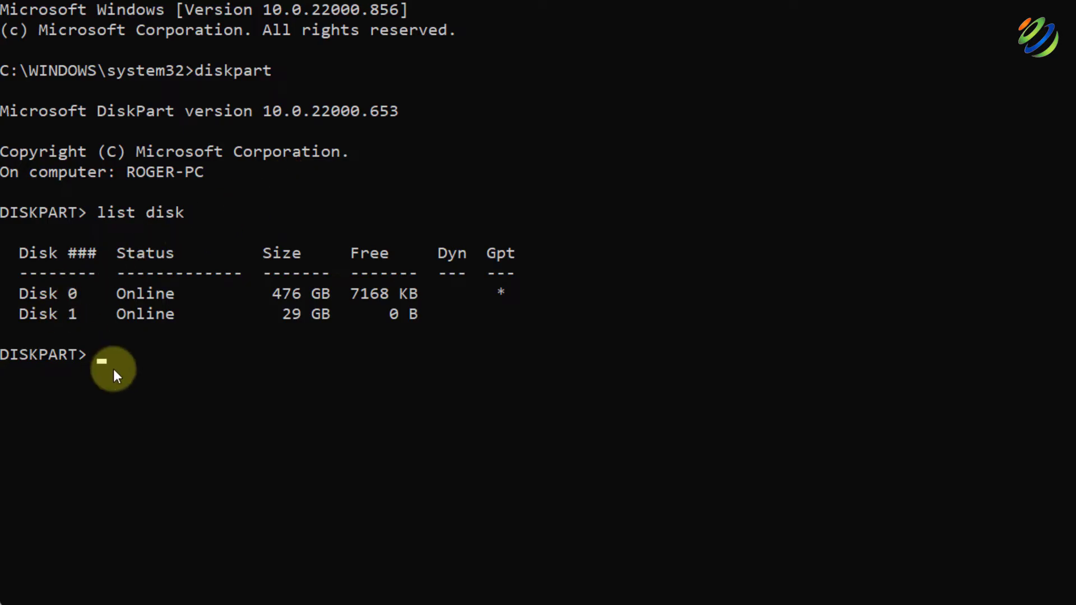
pyautogui.write('select disk 1')
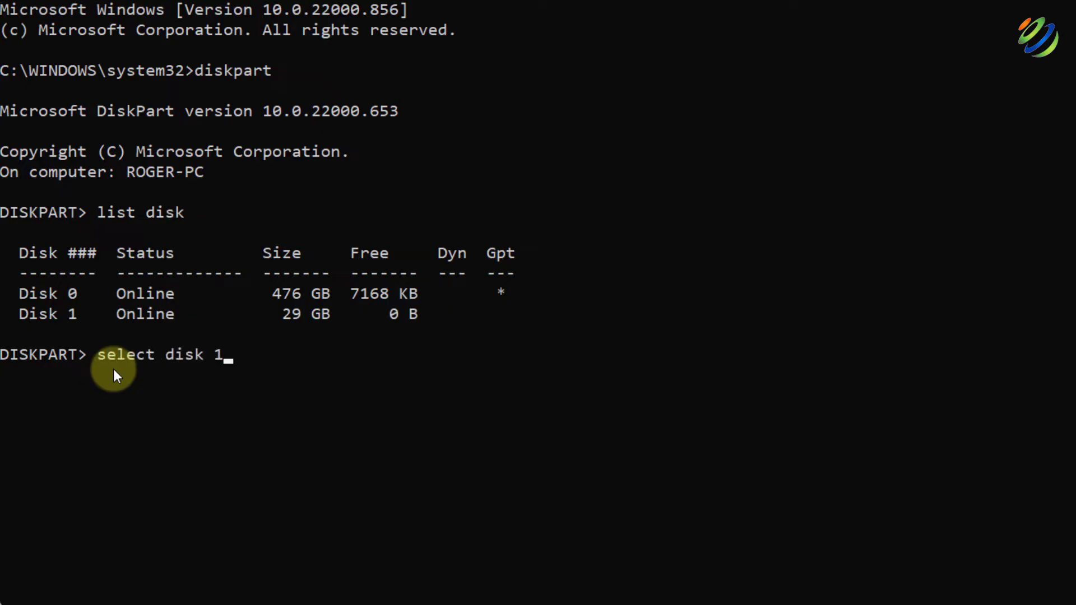
pyautogui.press('Return')
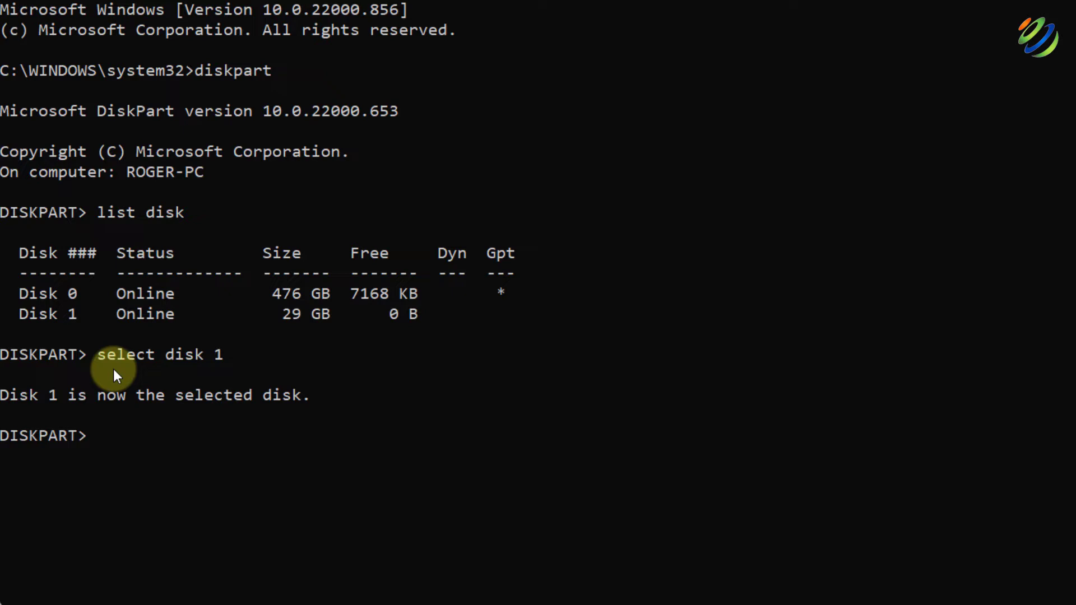
# Clean Disk 1, exit DiskPart and close the Command Prompt window
pyautogui.write('clean')
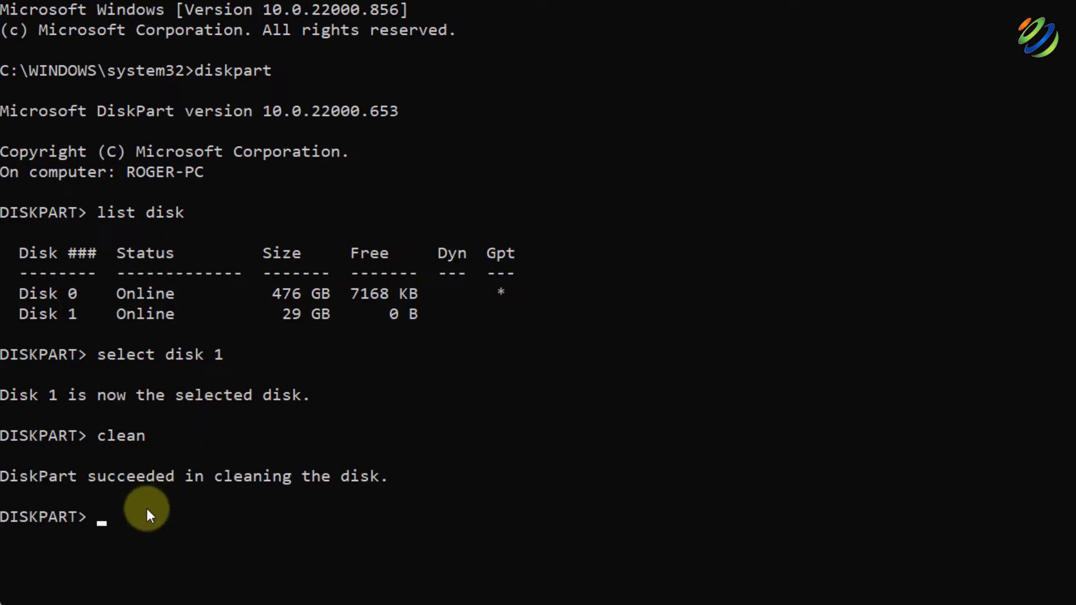
pyautogui.write('exit')
pyautogui.press('Return')
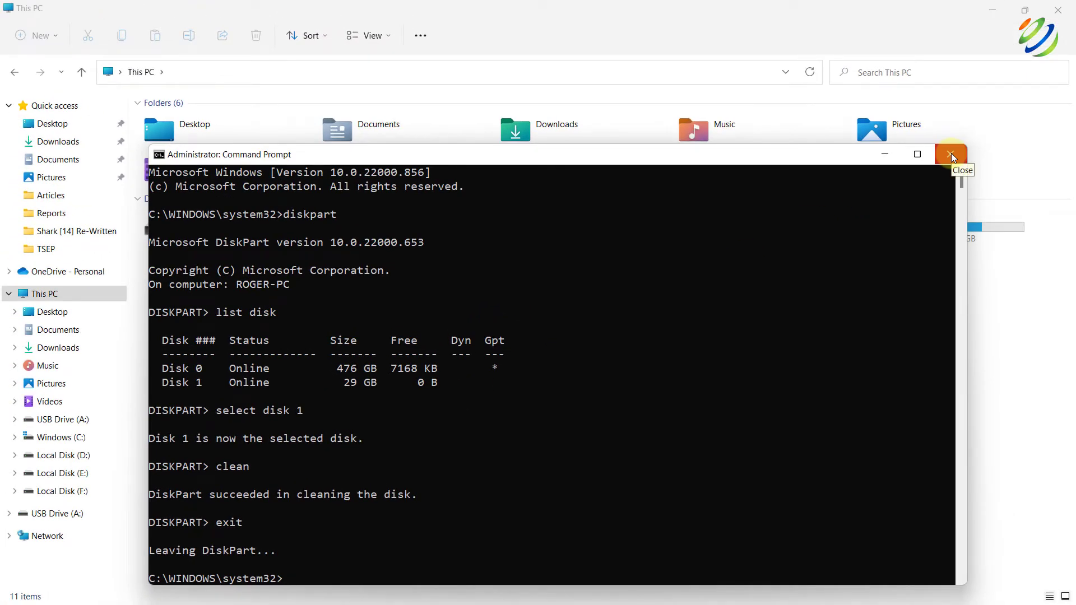
pyautogui.click(951, 153)
# Open Device Manager by searching 'devi' and maximize its window
pyautogui.press('super')
pyautogui.write('dev')
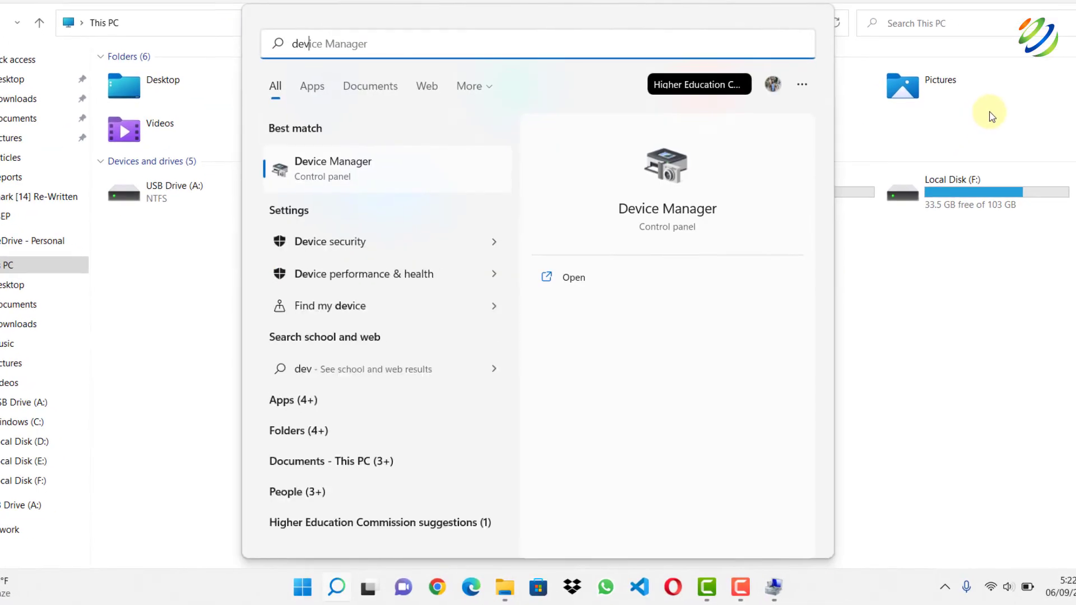
pyautogui.write('i')
pyautogui.press('Return')
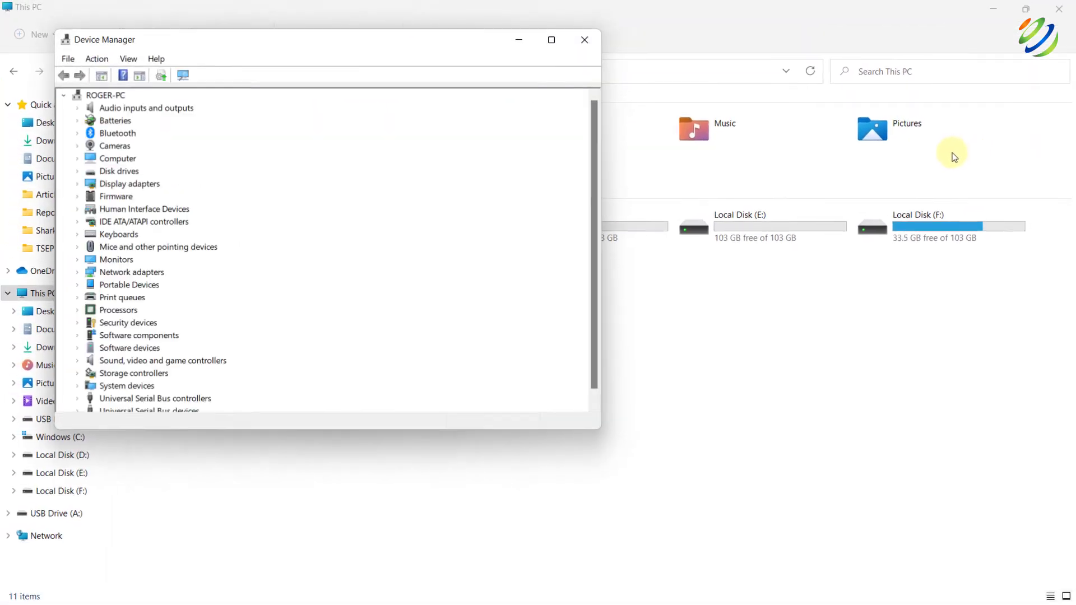
pyautogui.click(550, 42)
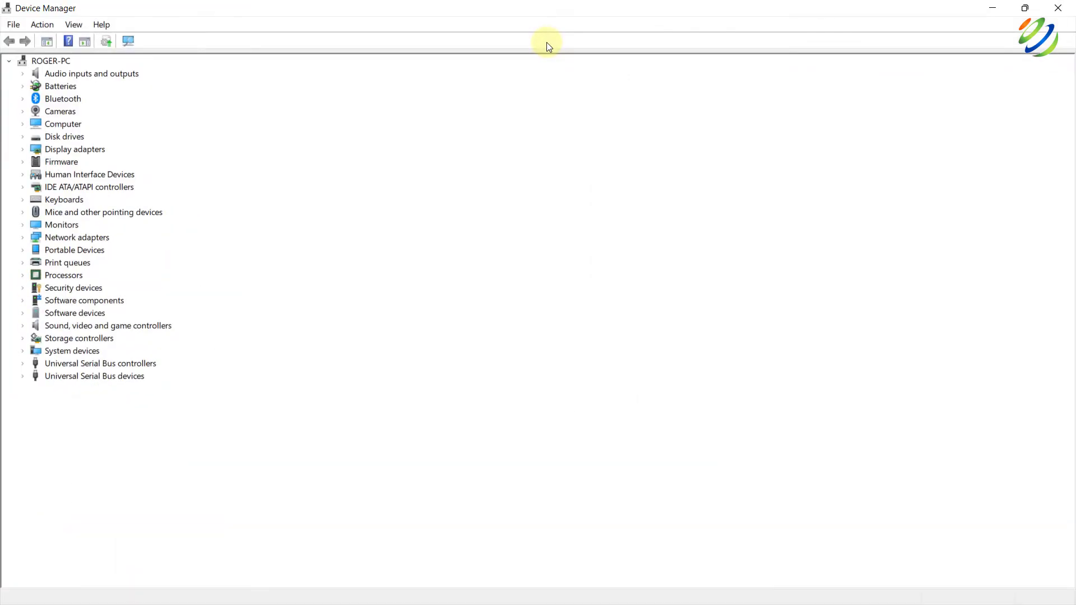
# Expand Universal Serial Bus controllers and devices, then expand and collapse Disk drives
pyautogui.click(23, 367)
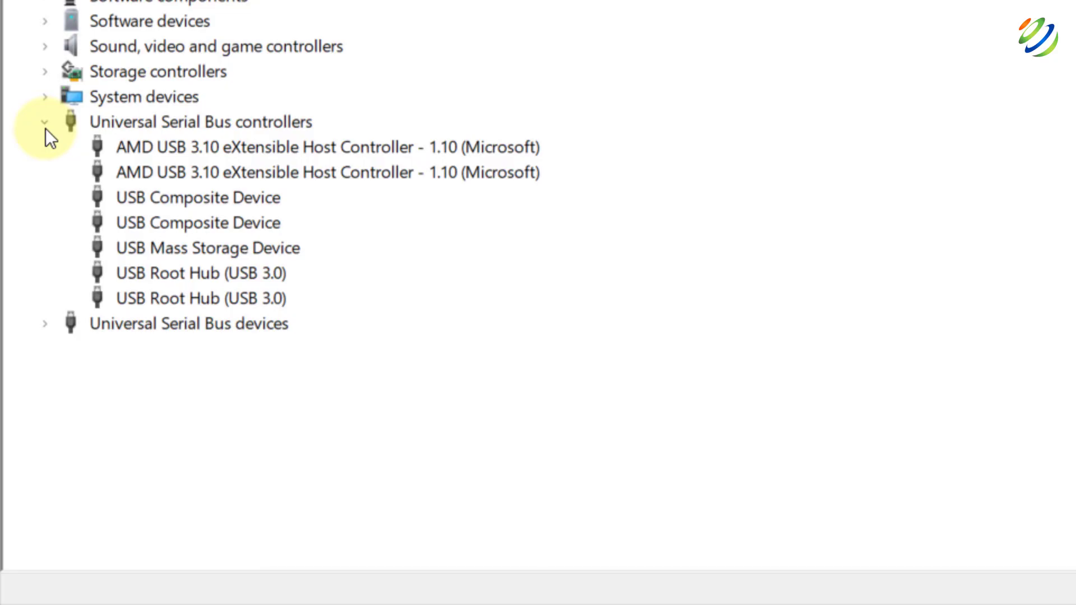
pyautogui.click(49, 117)
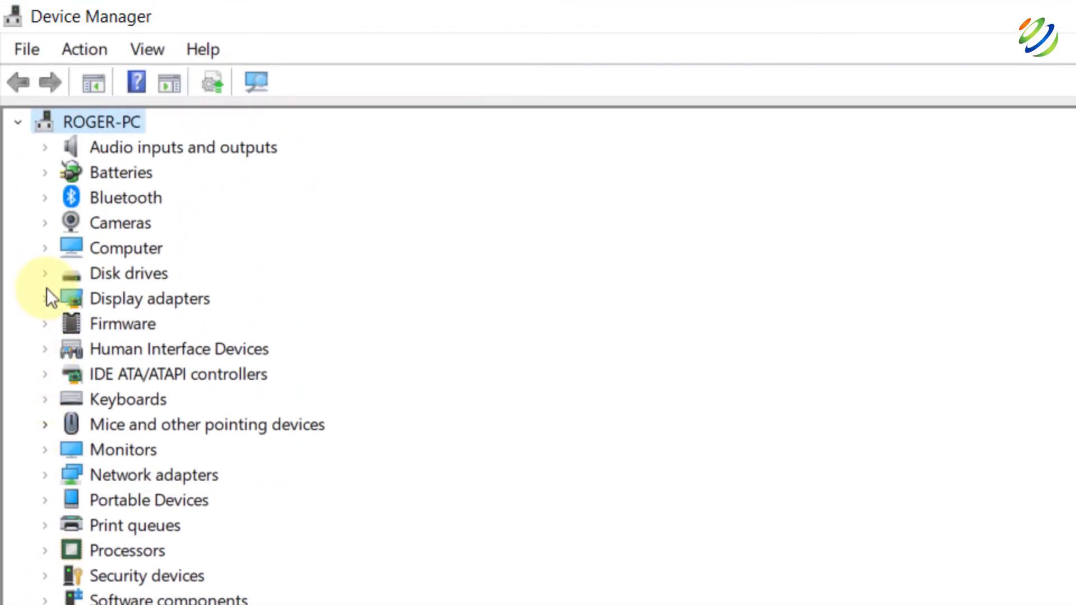
pyautogui.click(47, 275)
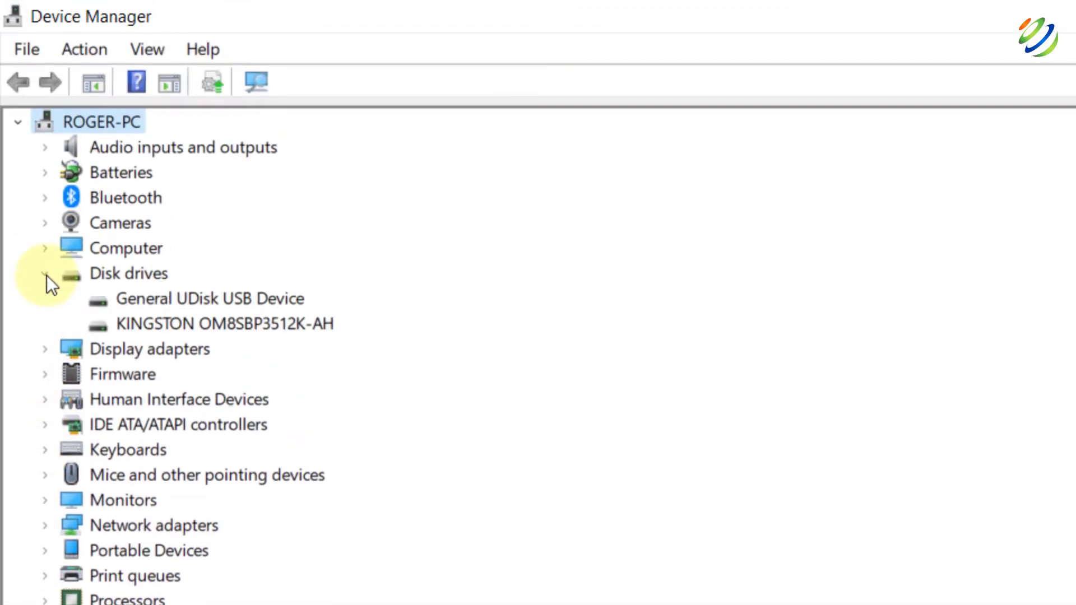
pyautogui.click(46, 275)
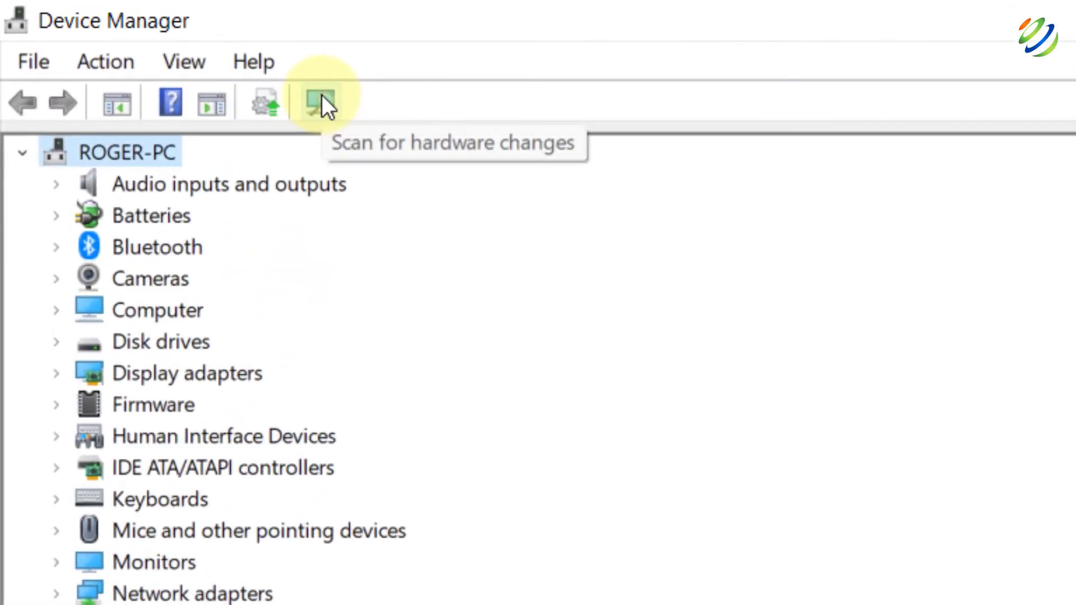
# Scan for hardware changes in Device Manager
pyautogui.click(322, 95)
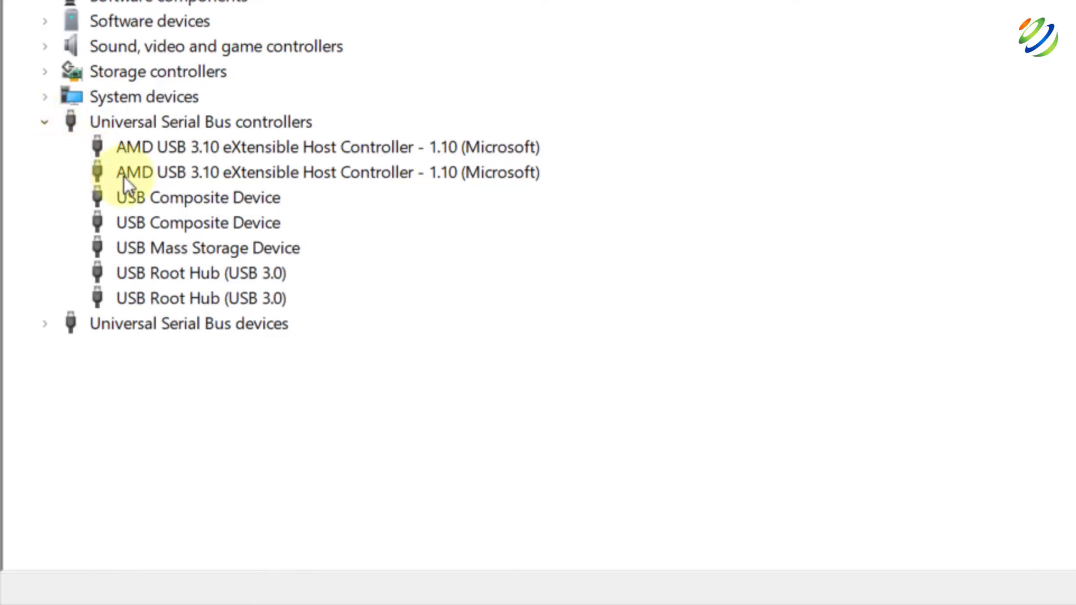
# Search automatically for a newer USB Composite Device driver; the best one is already installed
pyautogui.click(161, 201)
pyautogui.rightClick(160, 200)
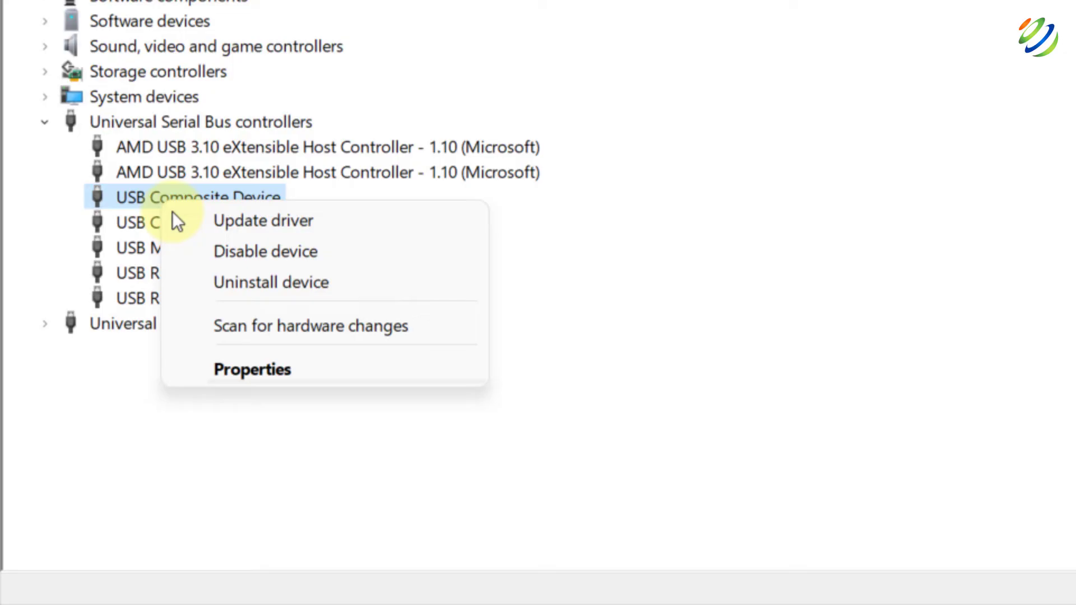
pyautogui.click(178, 219)
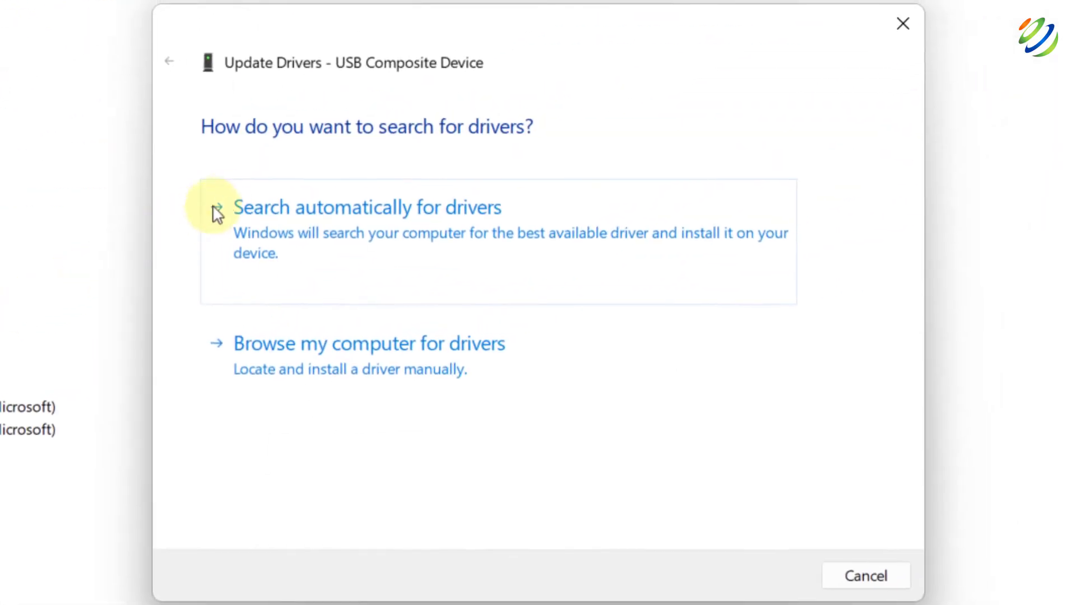
pyautogui.click(223, 202)
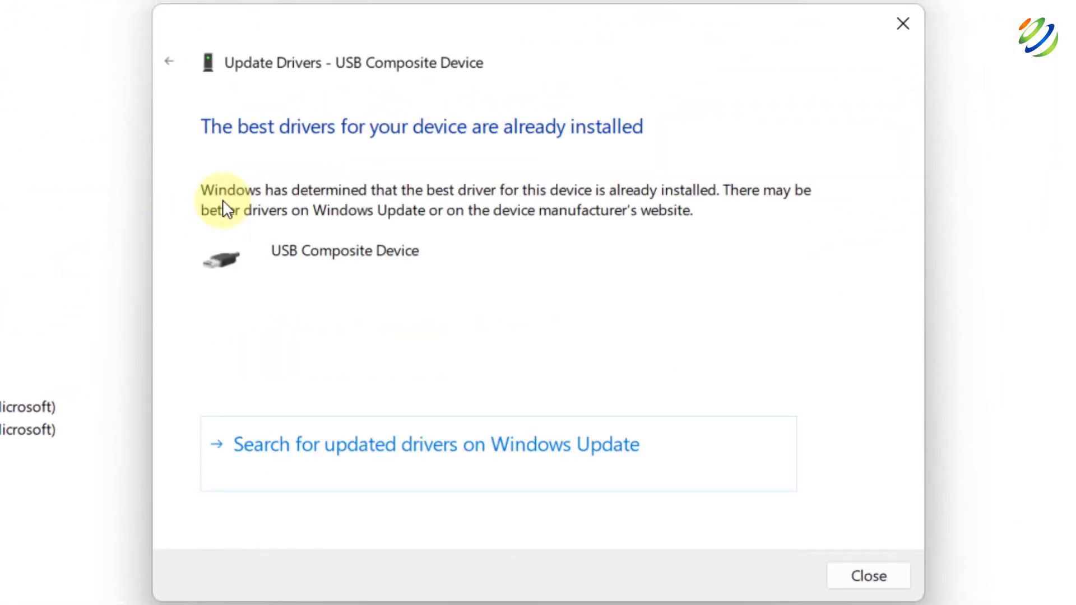
pyautogui.click(863, 574)
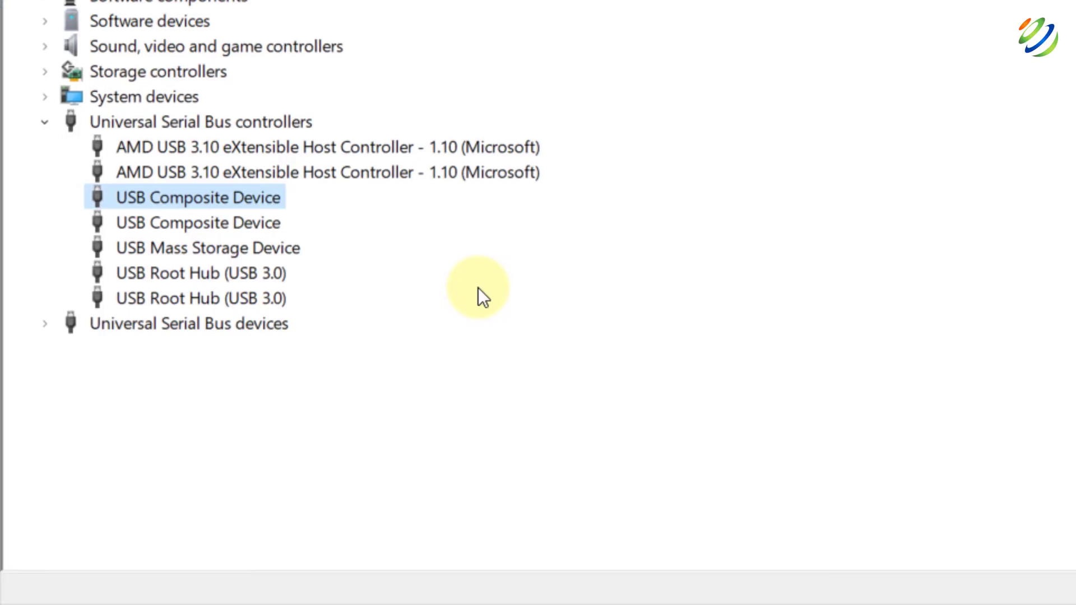
# Disable the first USB Composite Device, confirm with Yes, then enable it again
pyautogui.rightClick(170, 193)
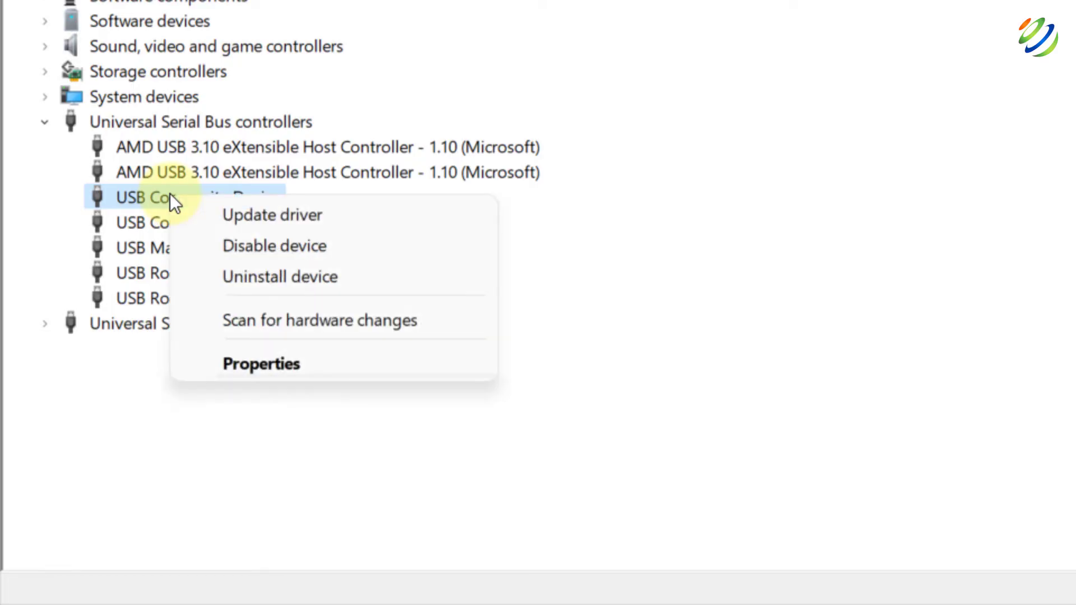
pyautogui.press('Down')
pyautogui.press('Down')
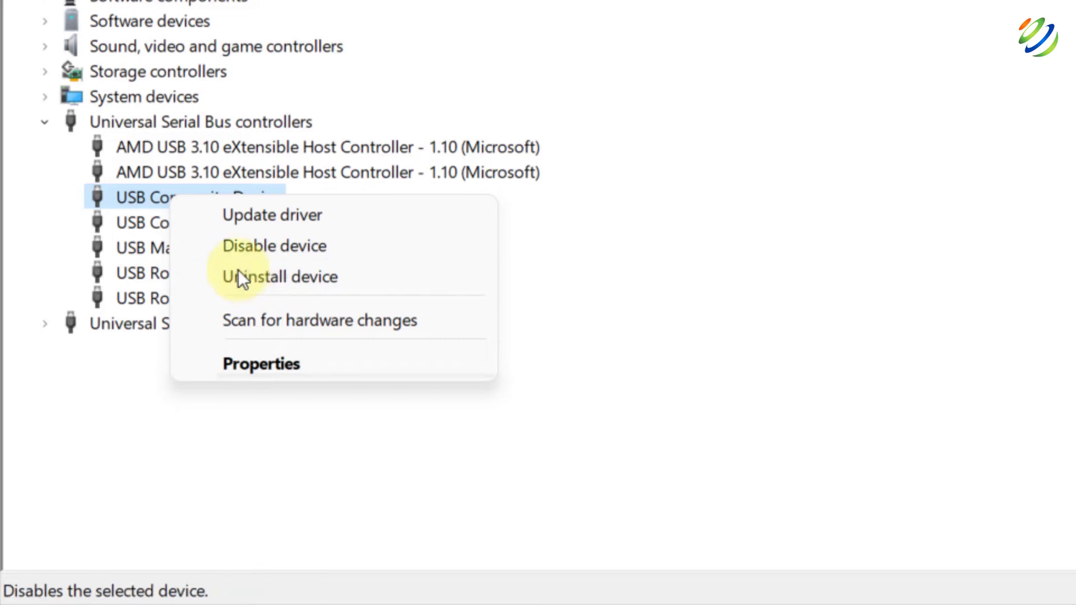
pyautogui.click(126, 197)
pyautogui.rightClick(125, 198)
pyautogui.press('Down')
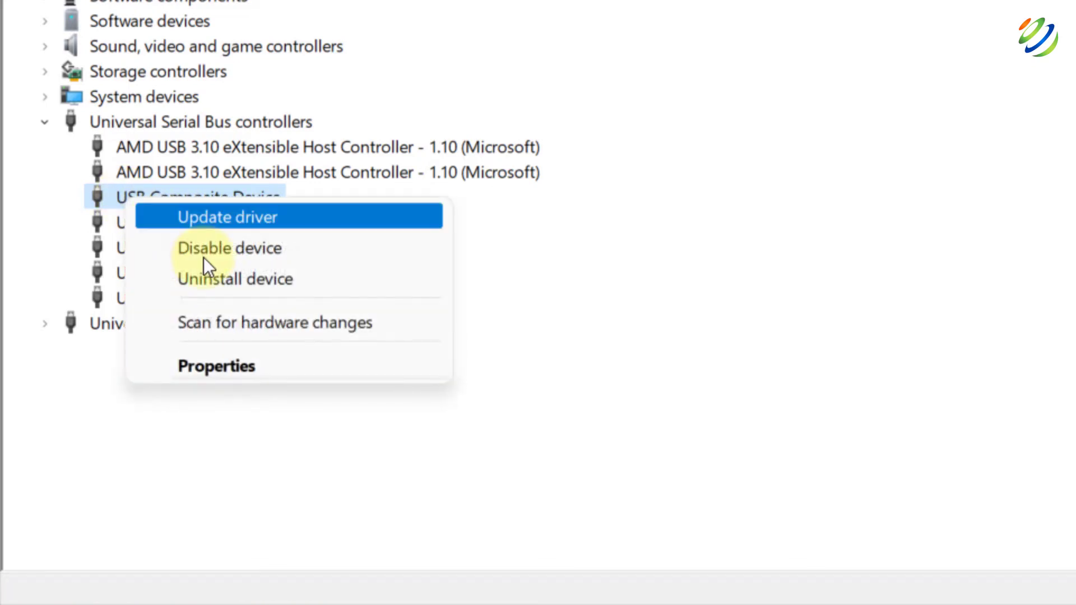
pyautogui.press('Down')
pyautogui.press('Down')
pyautogui.press('Down')
pyautogui.press('Up')
pyautogui.click(204, 257)
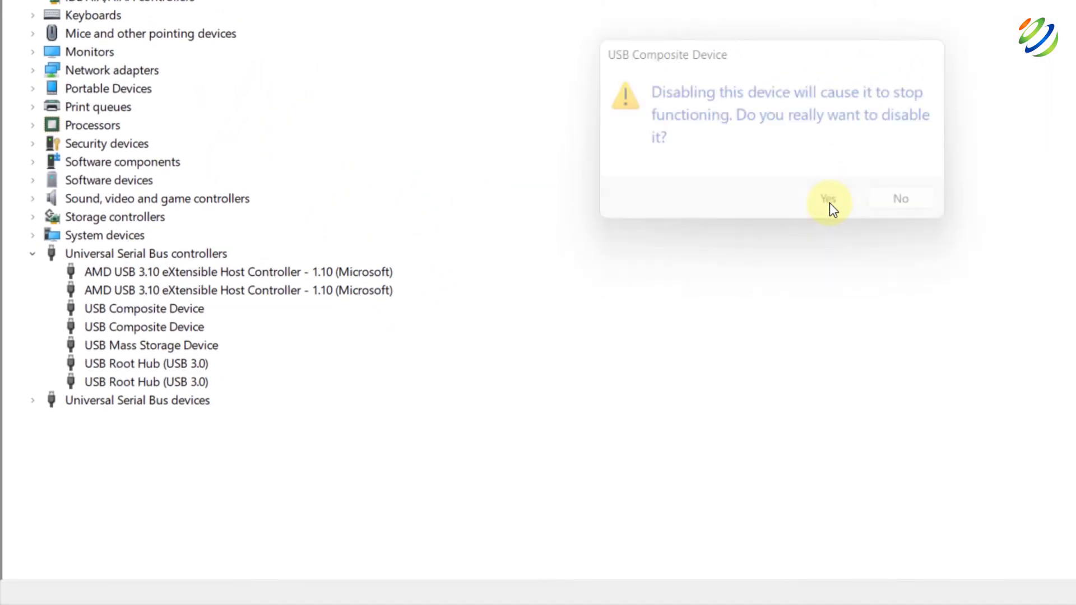
pyautogui.click(830, 198)
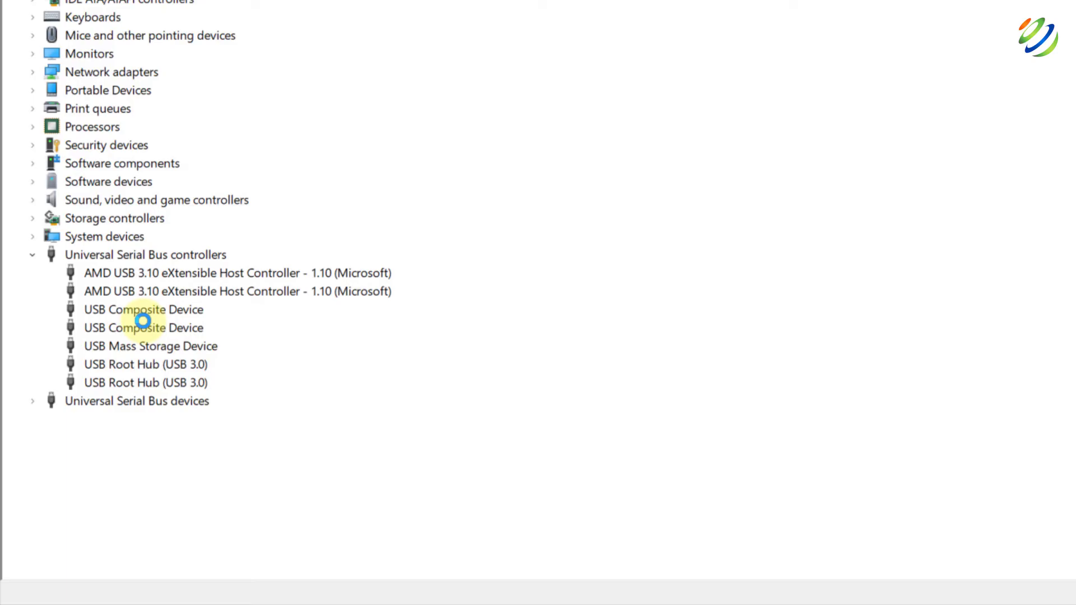
pyautogui.rightClick(137, 307)
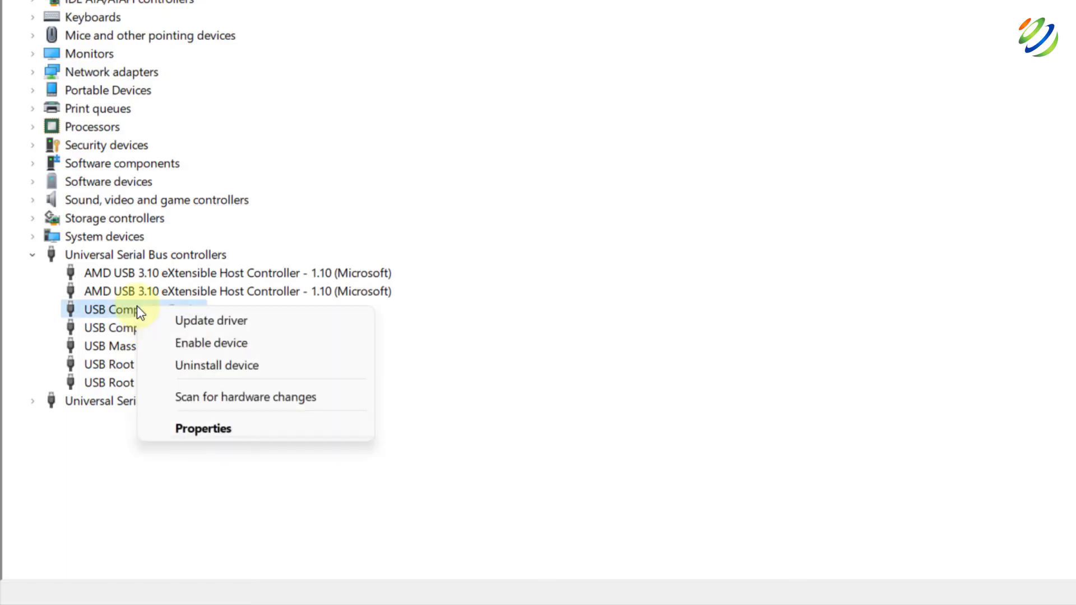
pyautogui.click(188, 349)
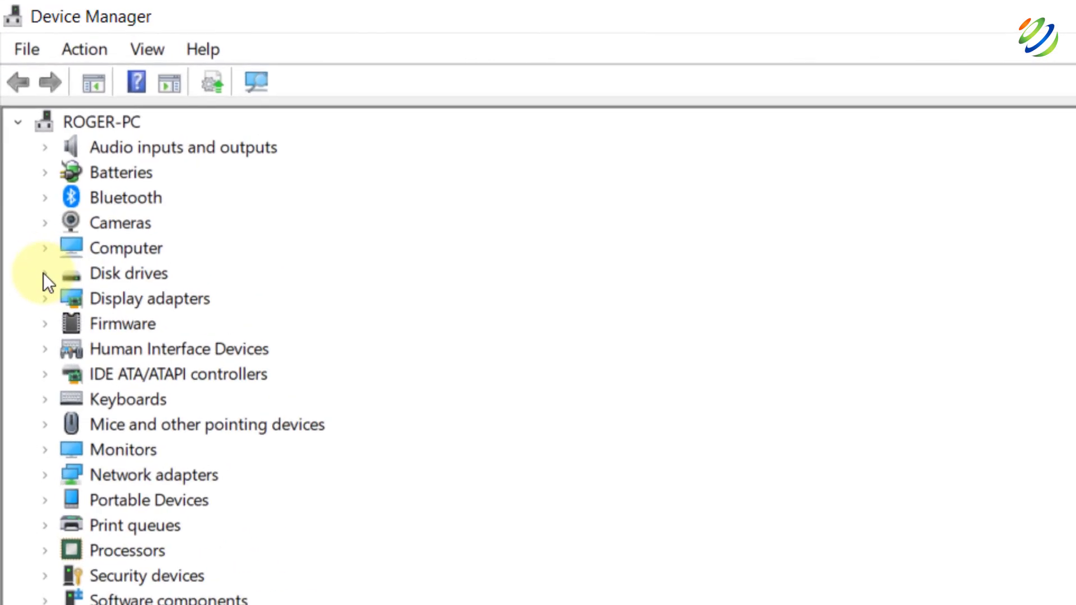
# Inspect General UDisk USB Device under Disk drives without uninstalling, then close Device Manager
pyautogui.click(43, 273)
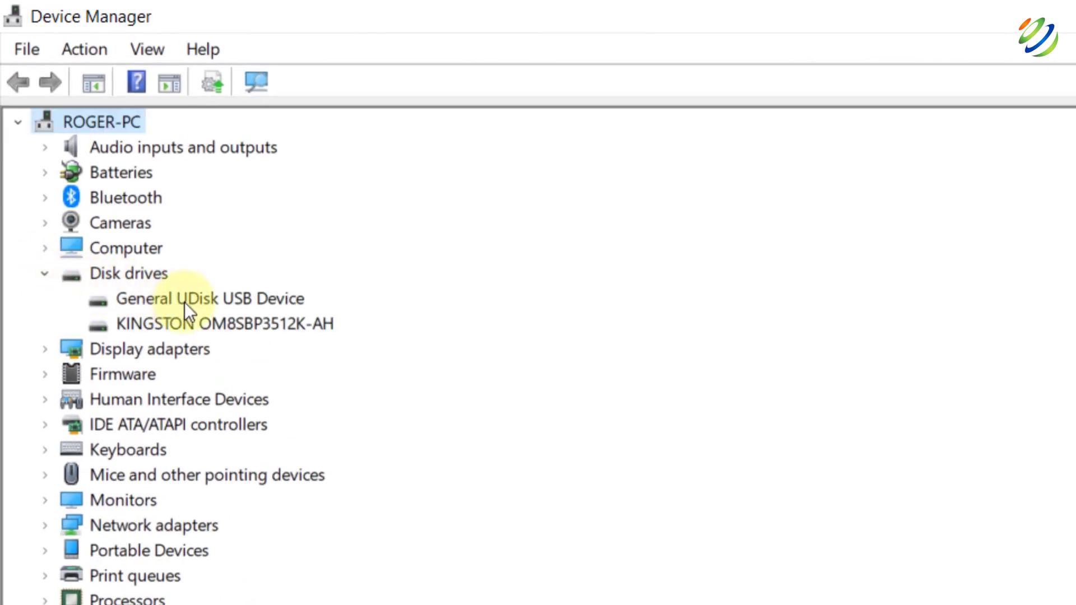
pyautogui.click(184, 301)
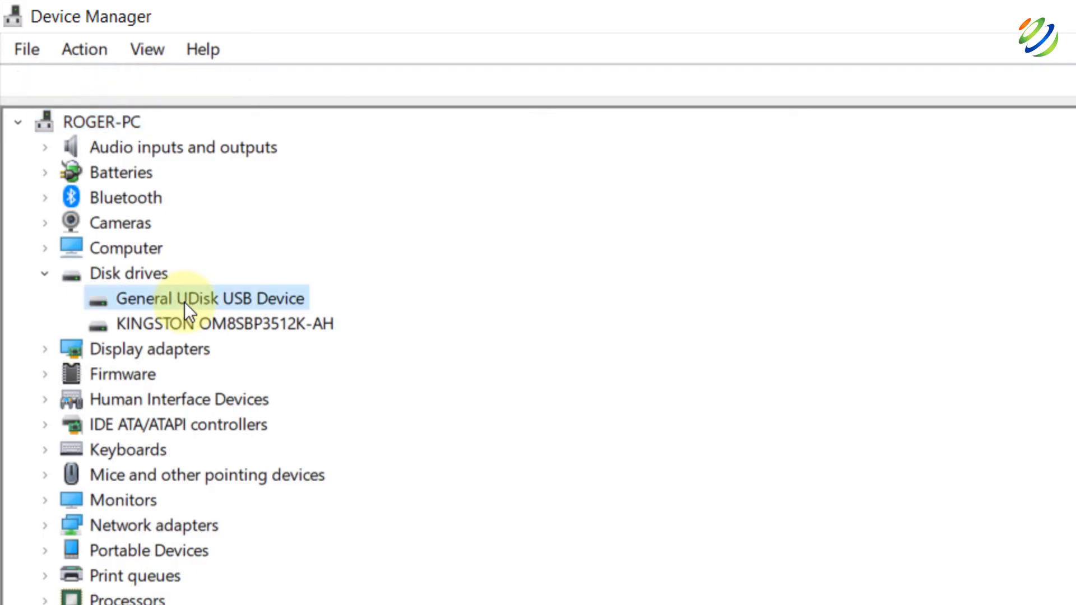
pyautogui.rightClick(184, 302)
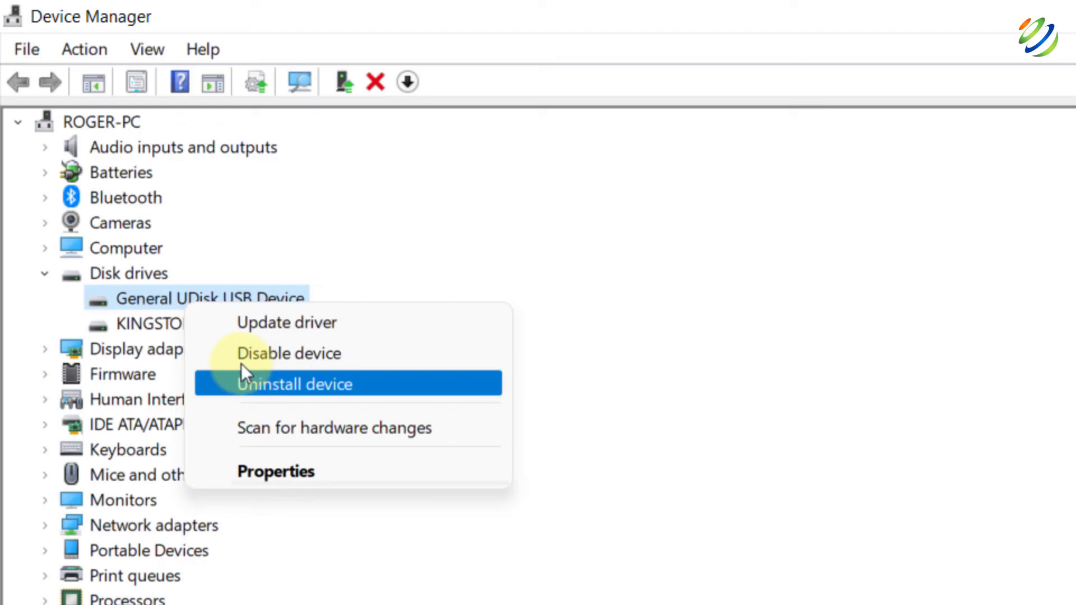
pyautogui.click(132, 321)
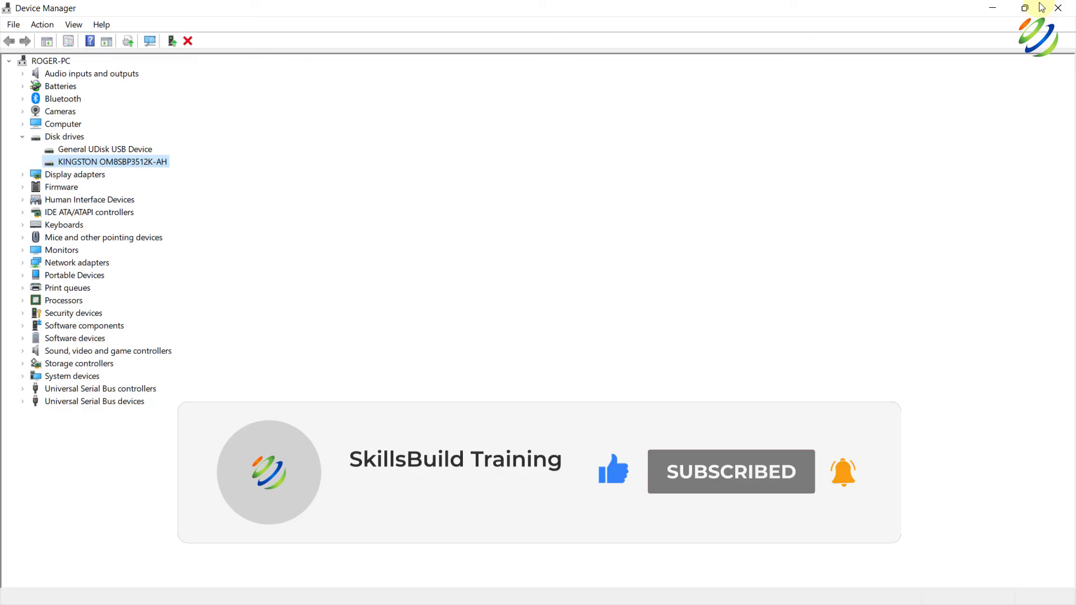
pyautogui.click(1058, 8)
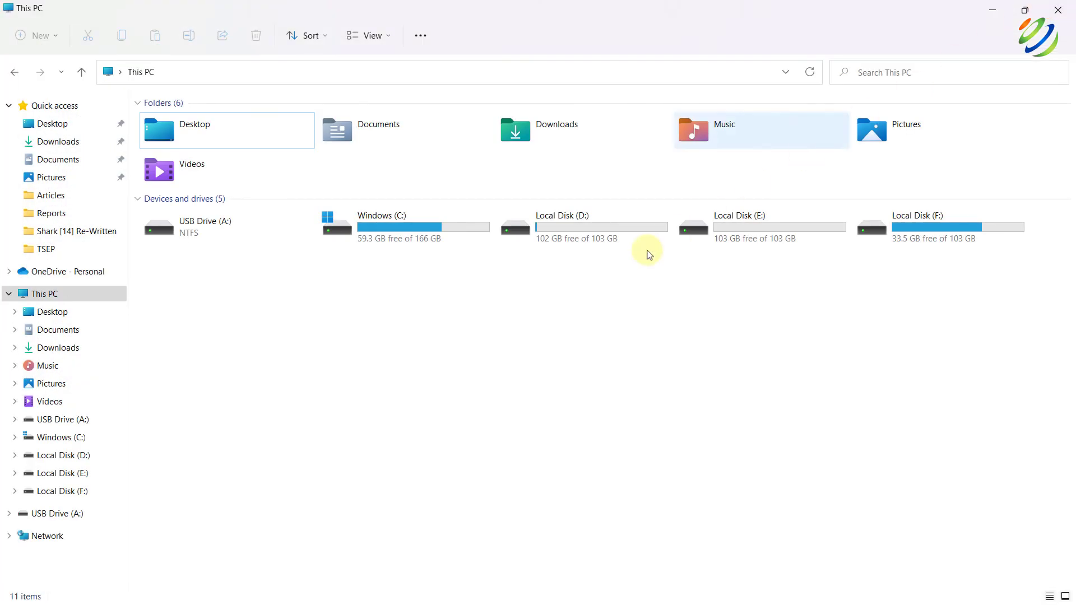